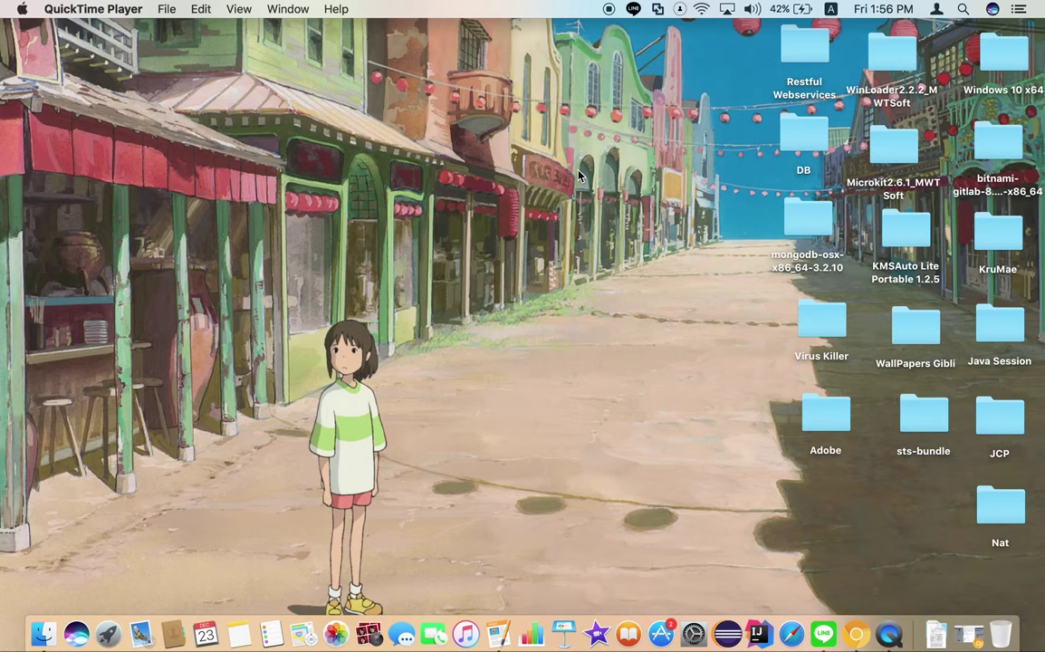
Launch PrivateTunnel via a Spotlight search for 'private tunnel' and center its window
left_click(963, 9)
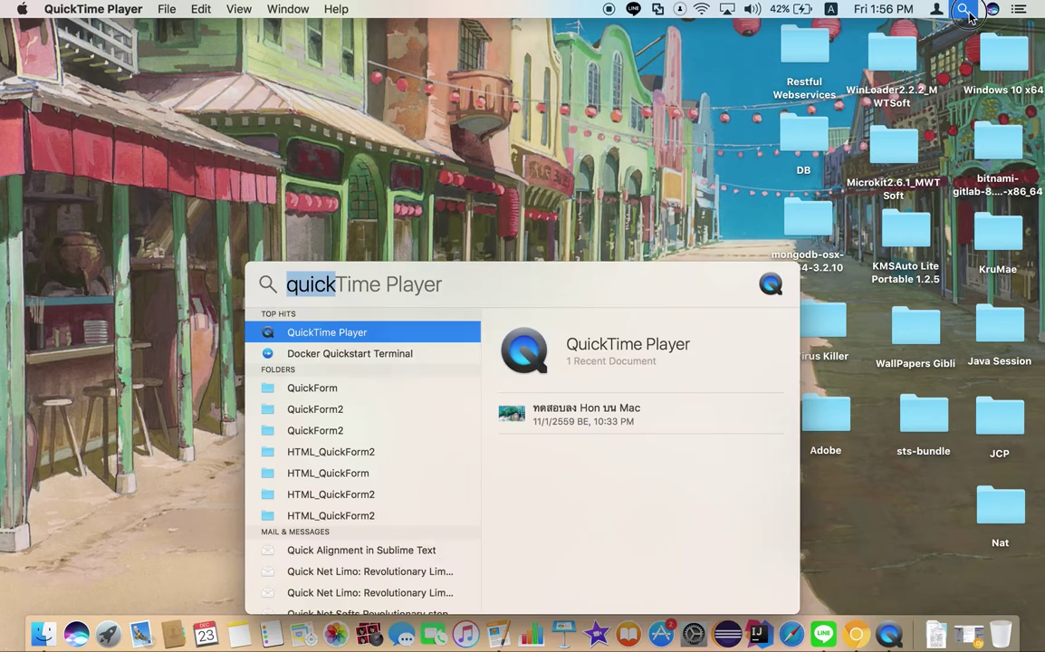
type("priv")
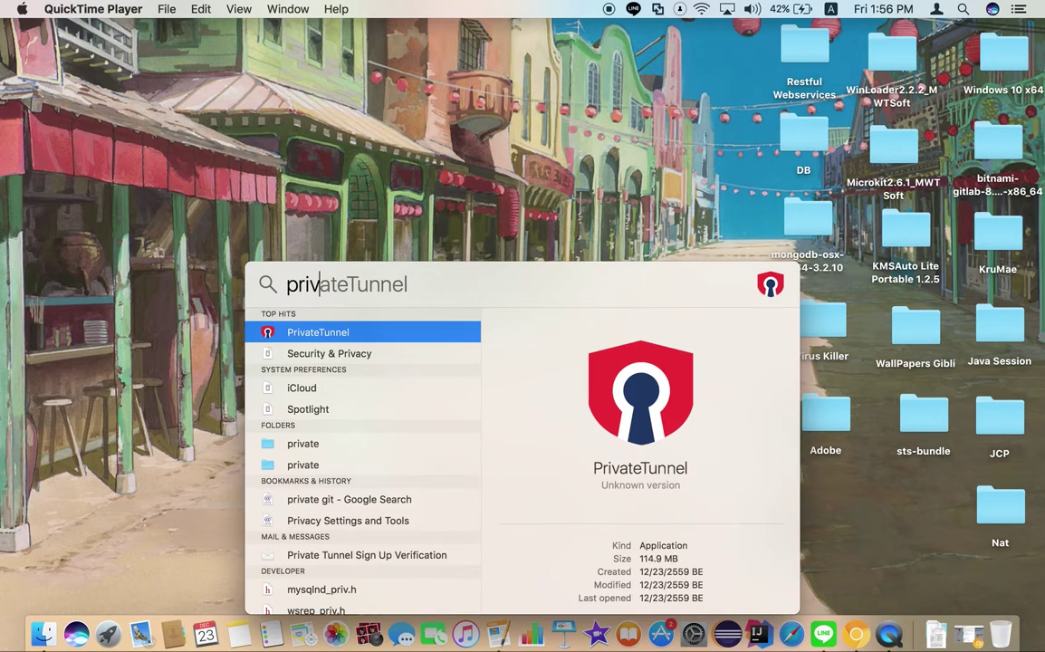
type("ate tunnel")
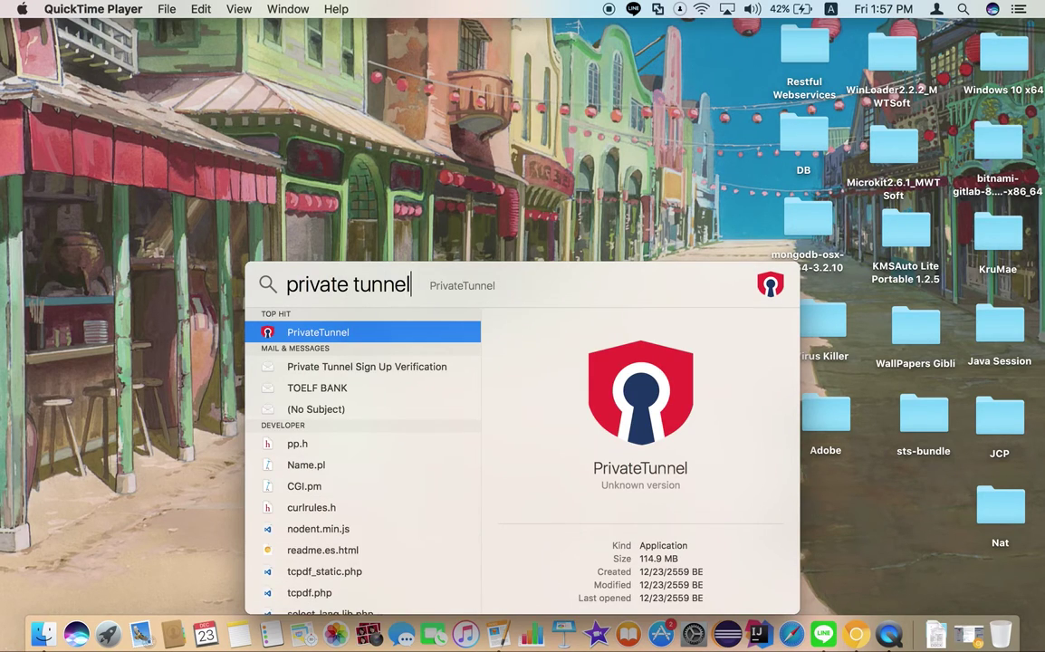
key("Return")
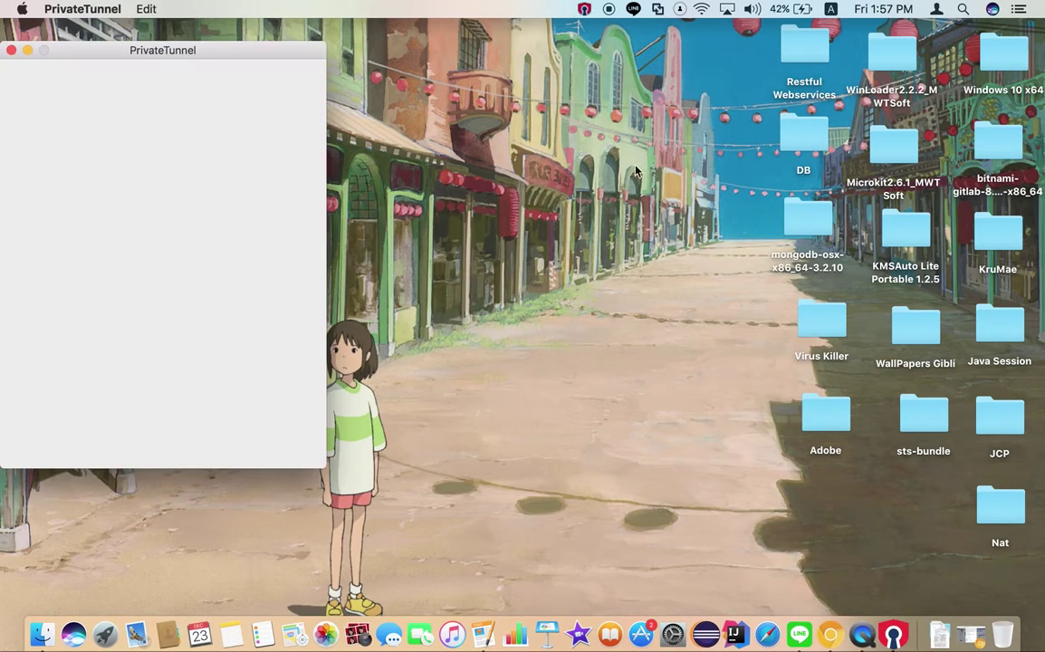
left_click_drag(253, 58, 509, 88)
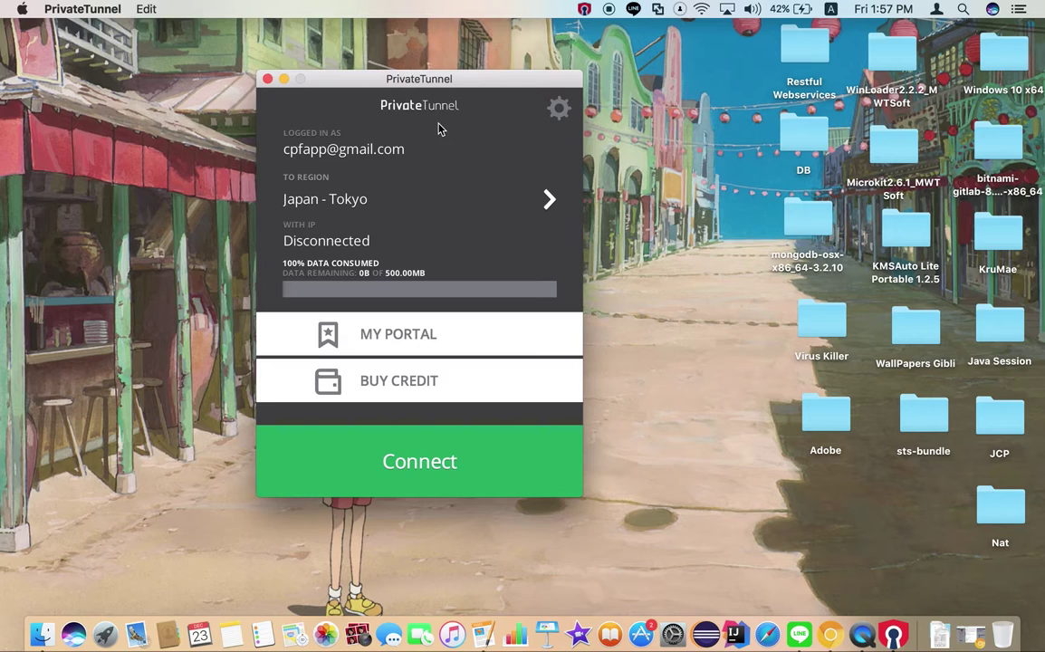
left_click(558, 111)
Log out of the current account and clear the saved e-mail address
left_click(478, 164)
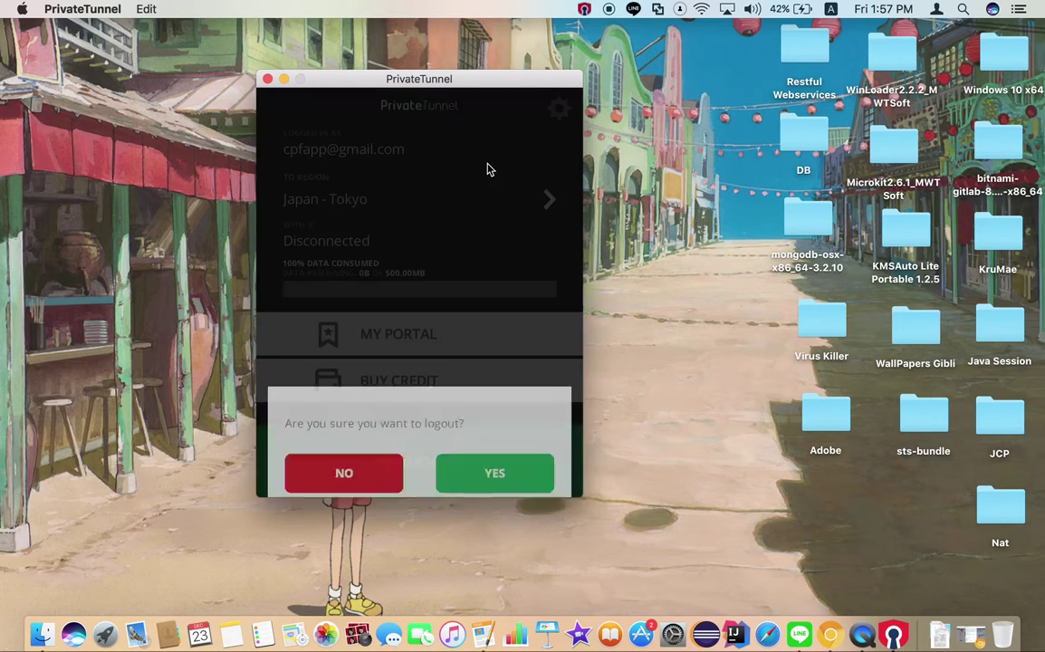
left_click(486, 439)
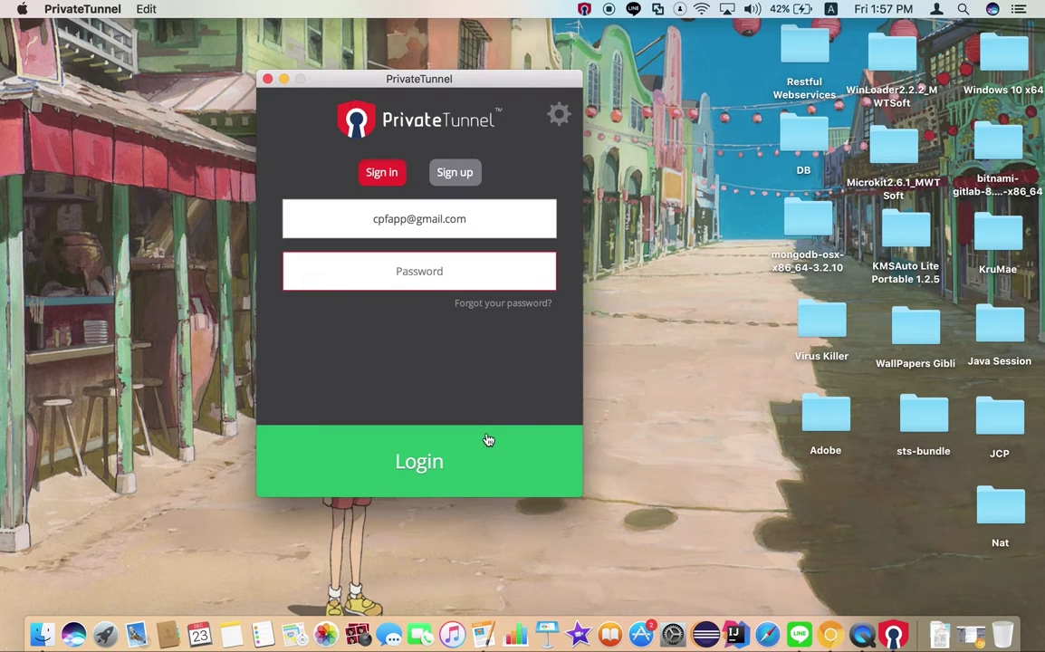
left_click_drag(472, 220, 322, 219)
key("BackSpace")
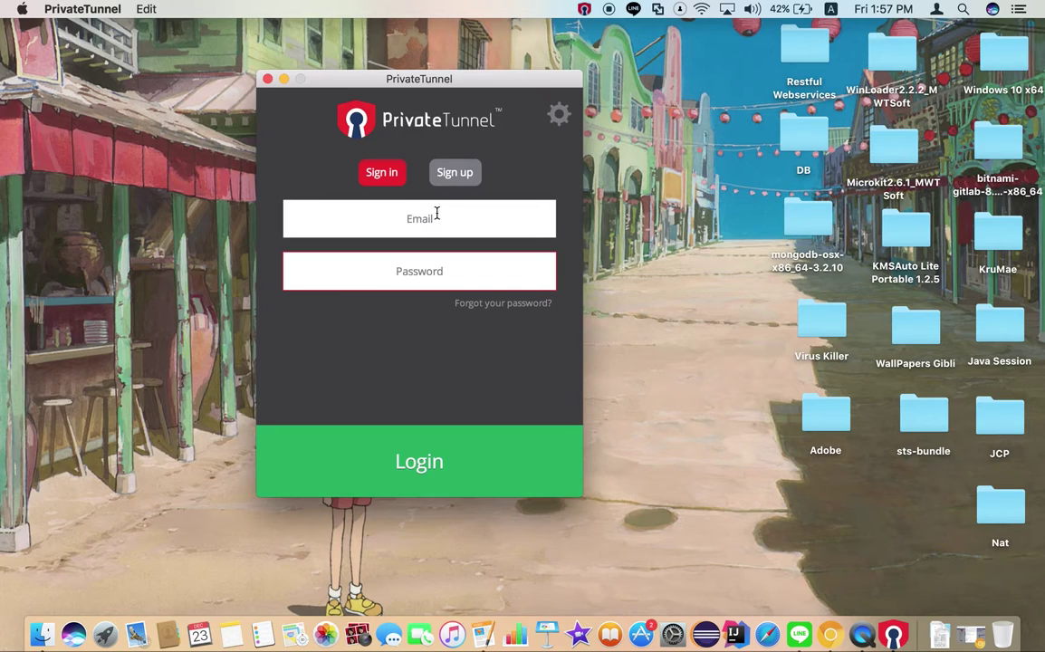
Switch between the sign-up and sign-in forms, ending on the sign-in form
left_click(463, 177)
left_click(412, 238)
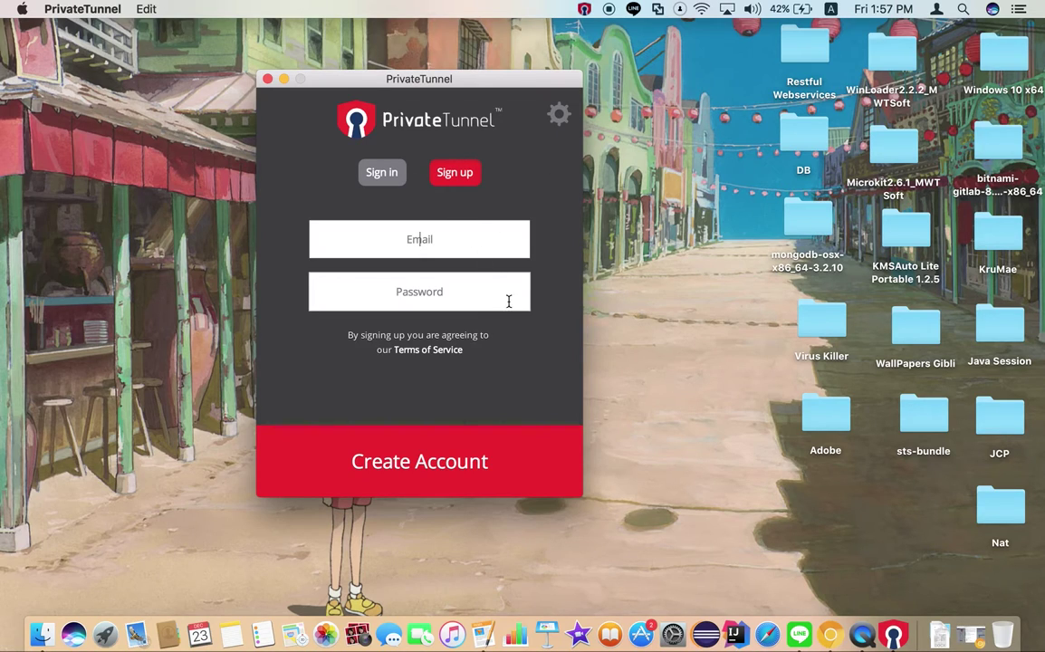
left_click(381, 176)
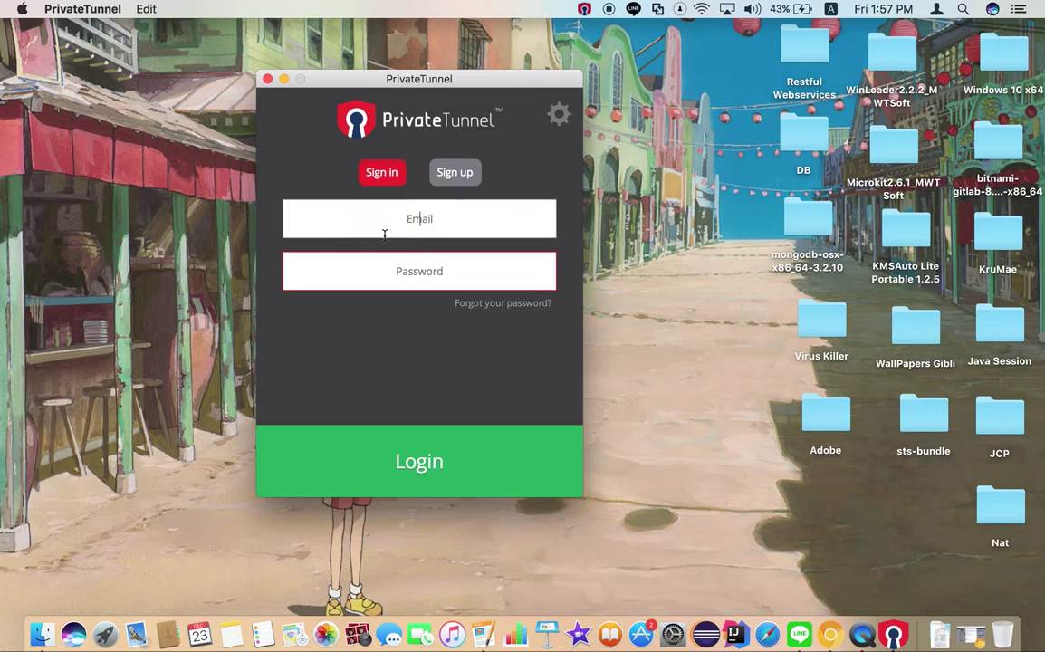
left_click(446, 179)
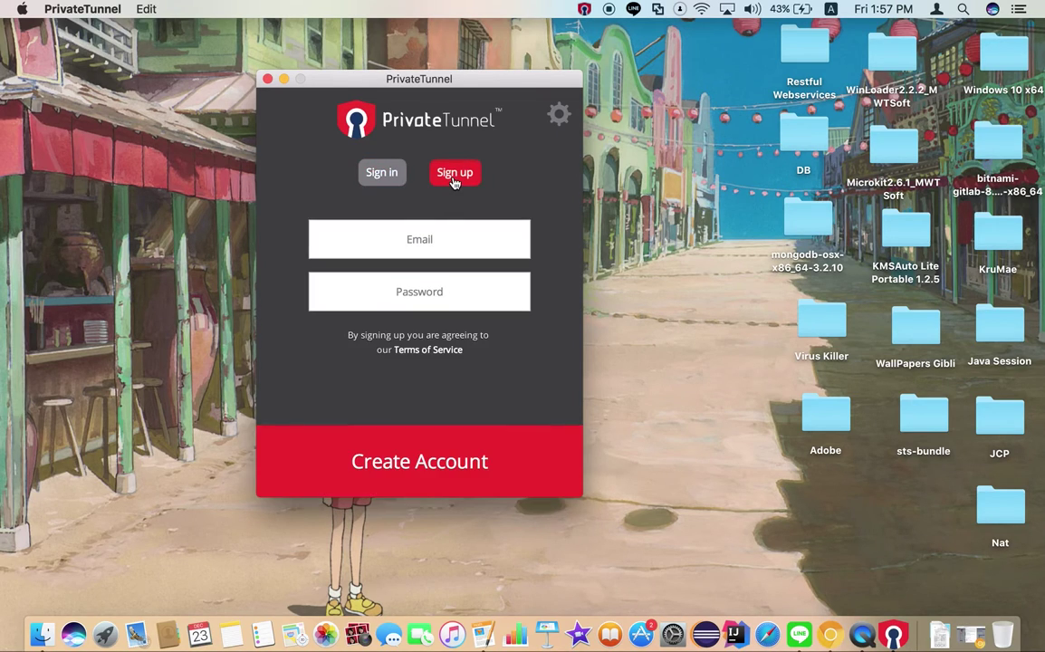
left_click(389, 176)
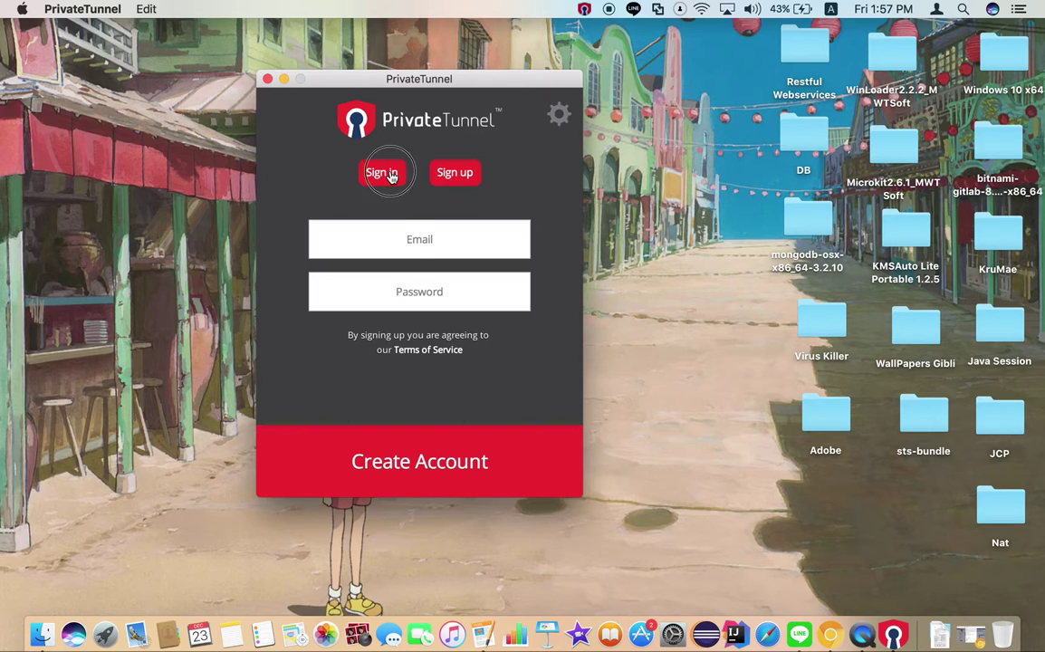
Sign in with the account e-mail address and password
left_click(438, 215)
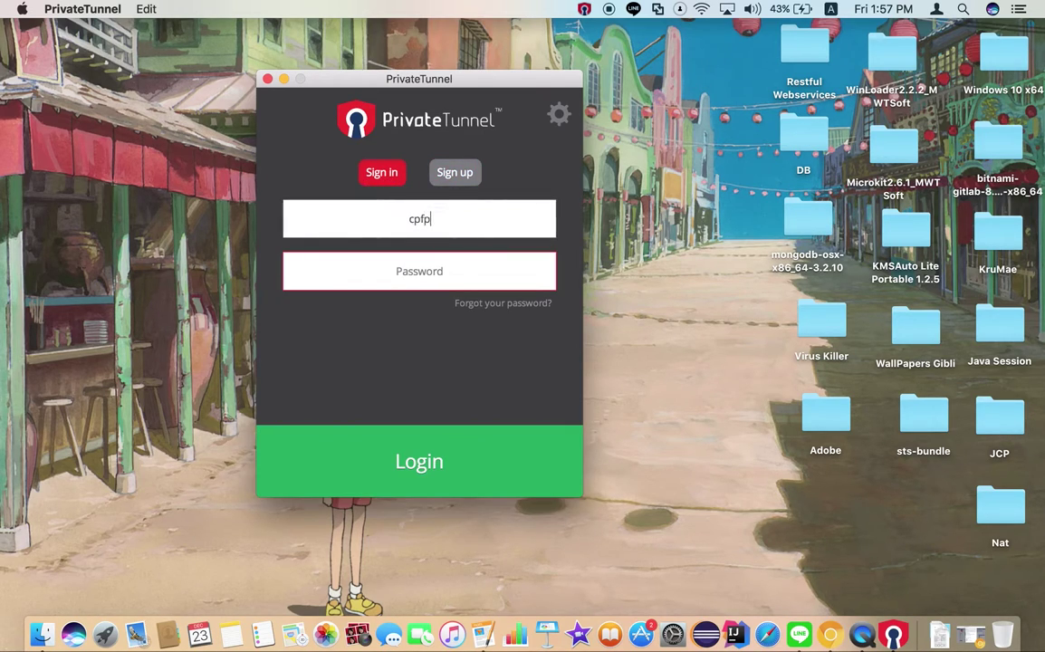
left_click(438, 278)
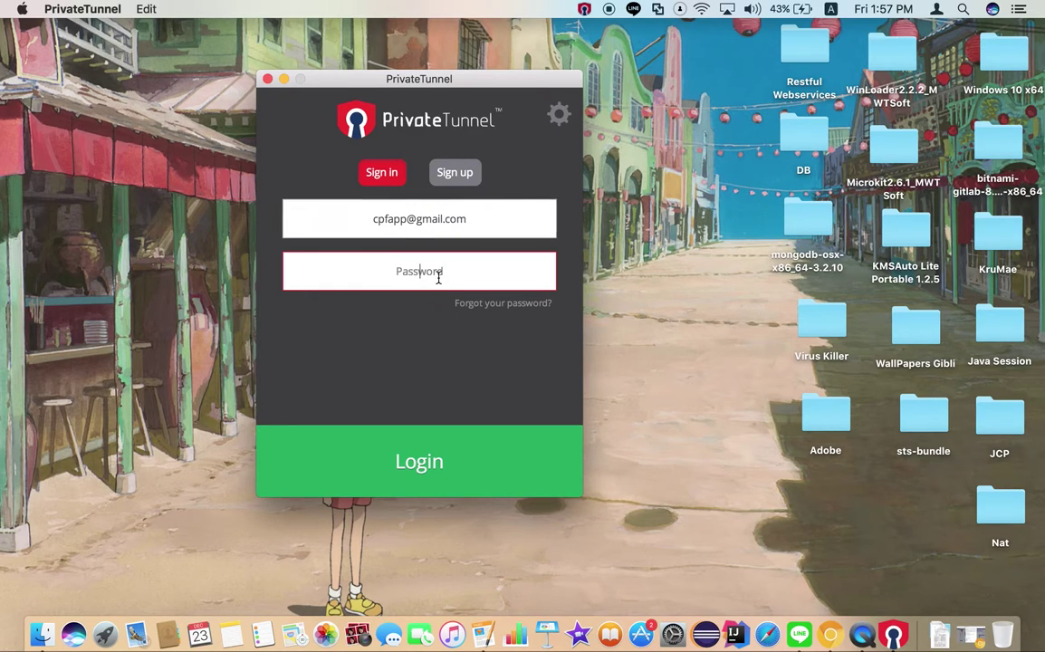
type("•••")
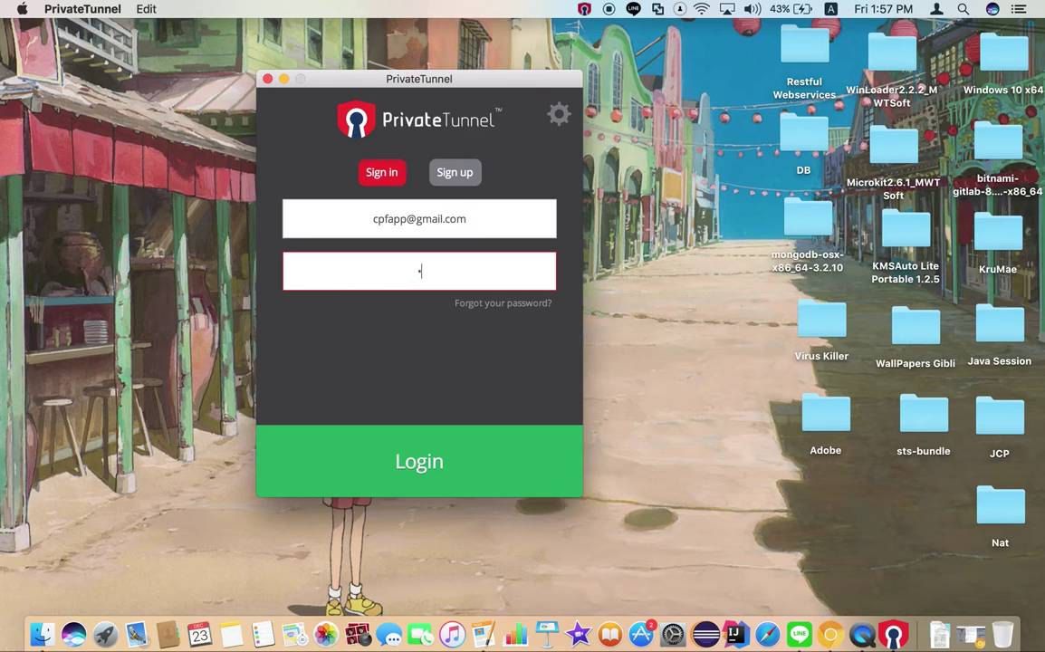
type("•••••")
left_click(477, 478)
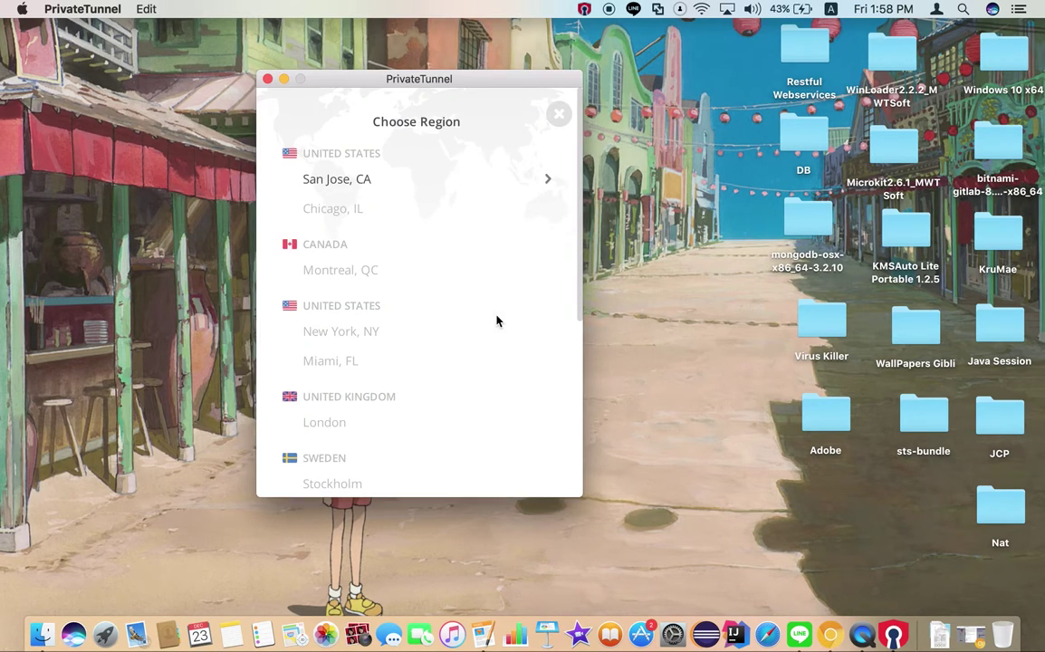
Choose Japan; Tokyo as the region, allow the VPN connection, and dismiss the no-data-remaining alert
scroll(496, 321, "down", 10)
scroll(496, 321, "up", 5)
scroll(496, 320, "down", 3)
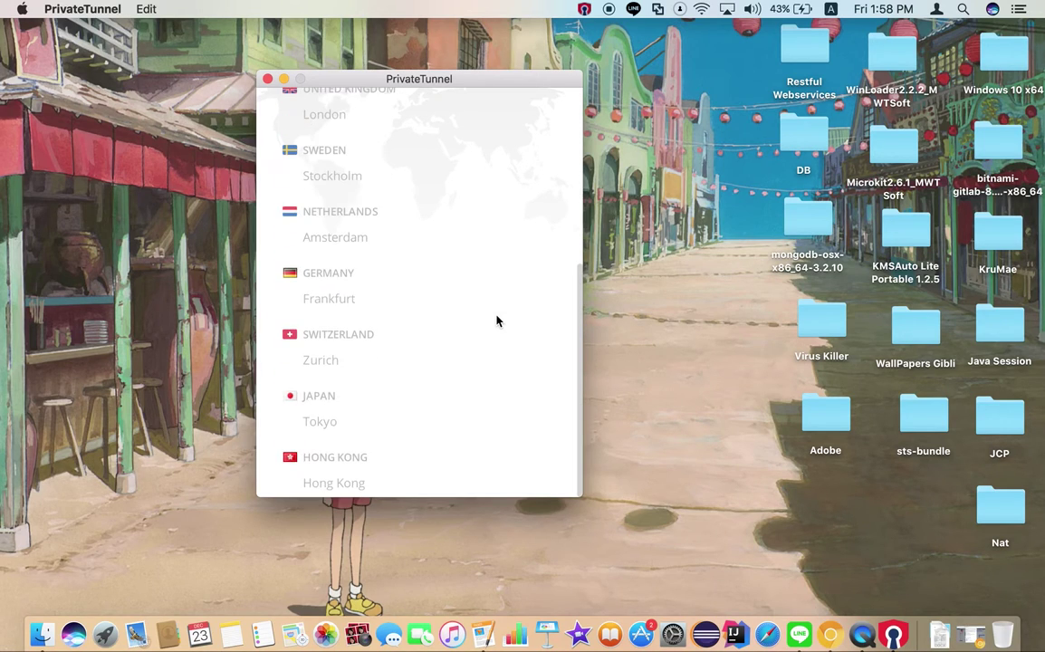
left_click(317, 427)
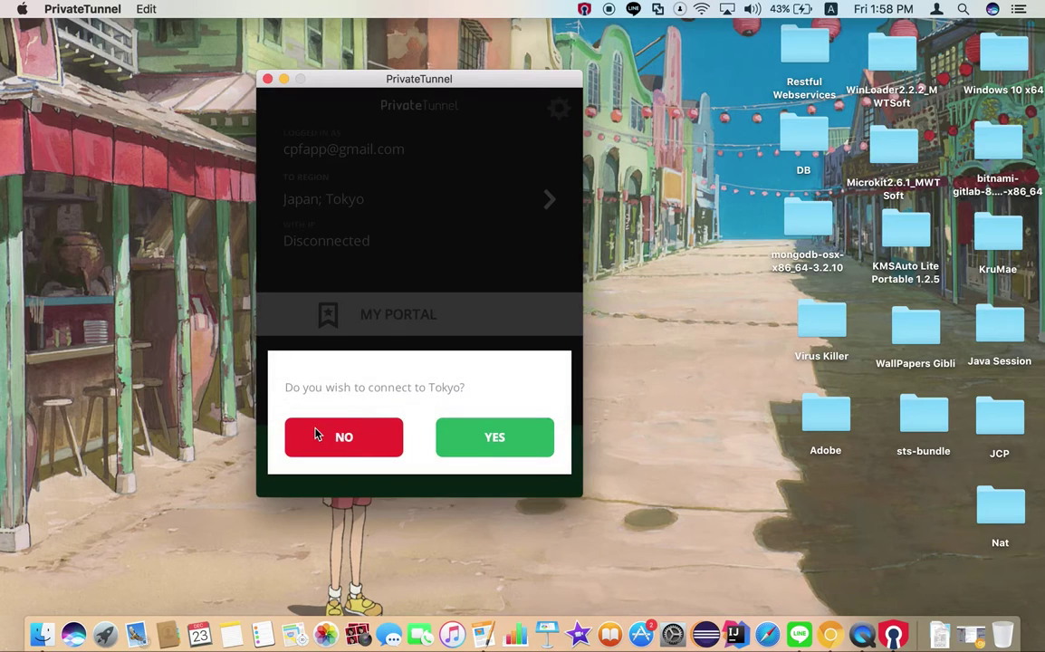
left_click(486, 444)
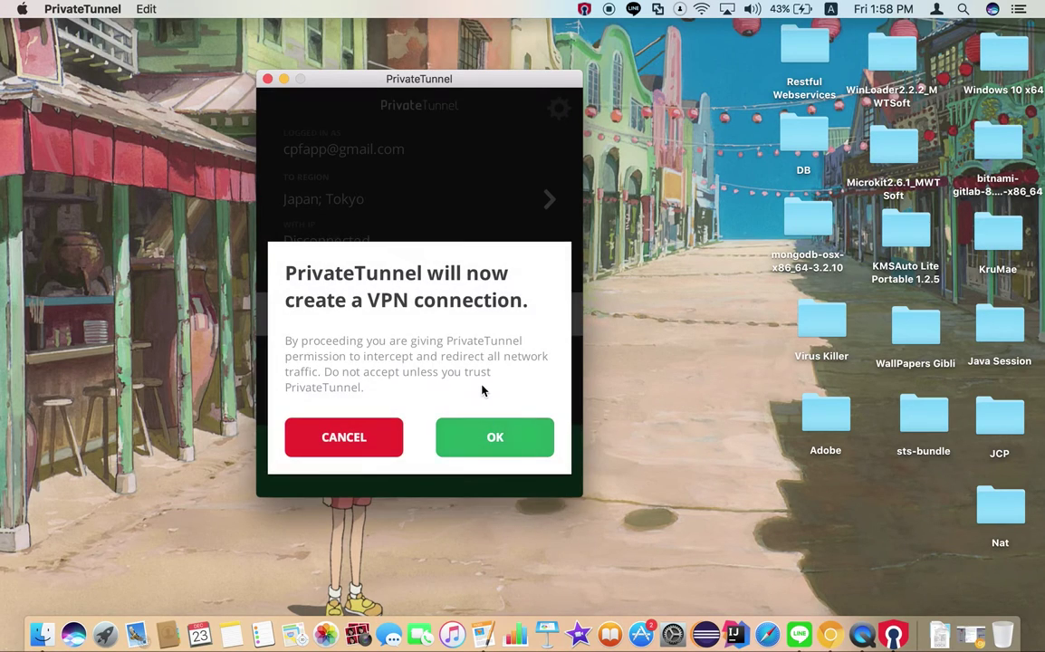
left_click(492, 436)
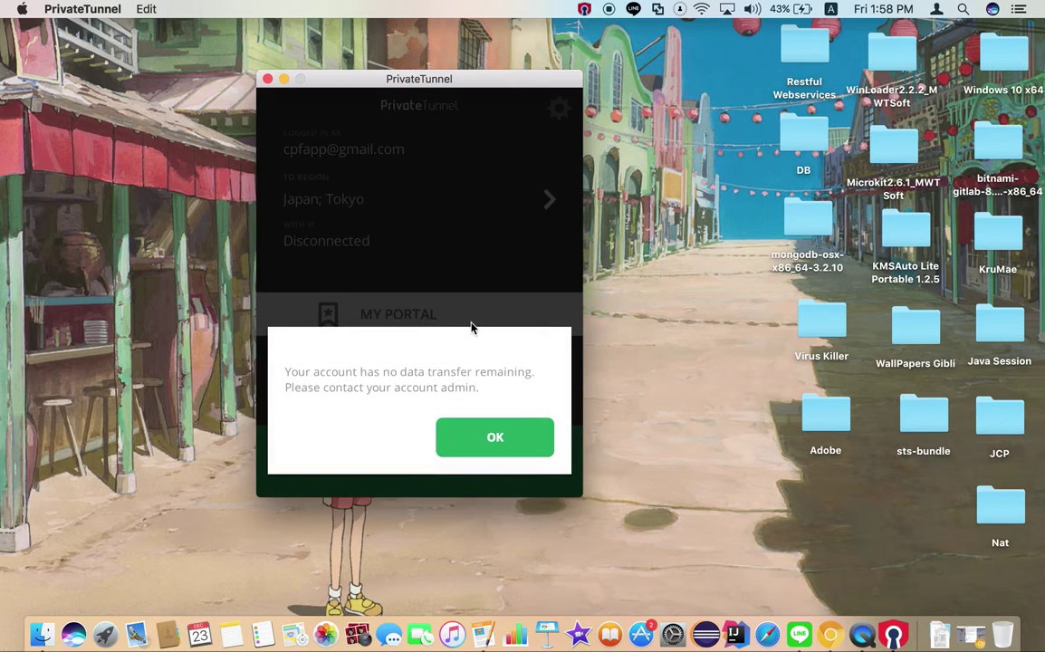
left_click(523, 437)
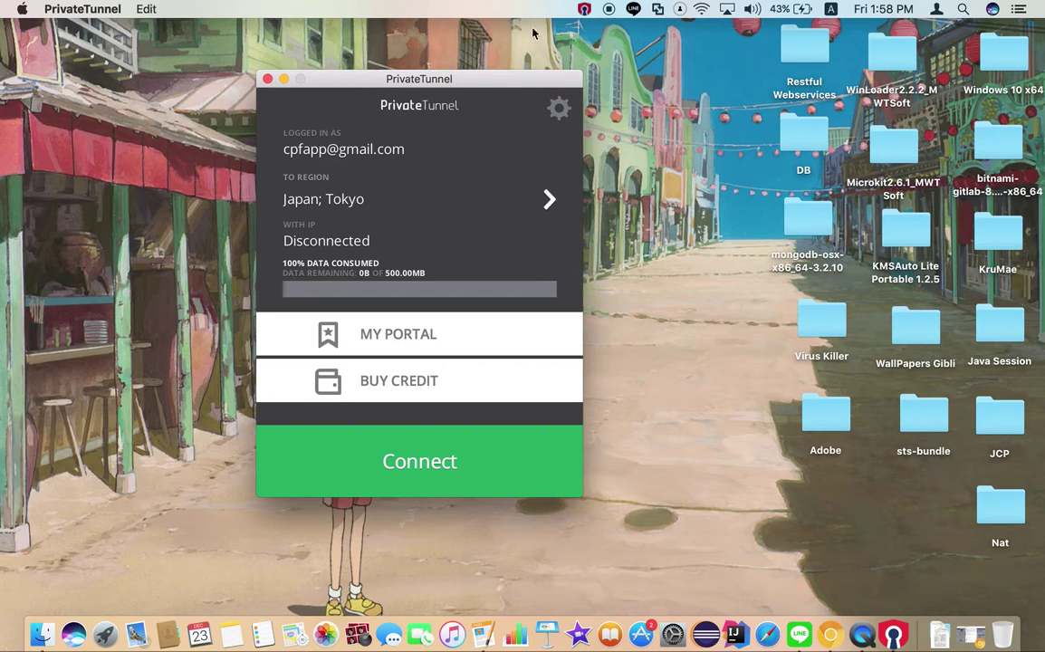
left_click(588, 8)
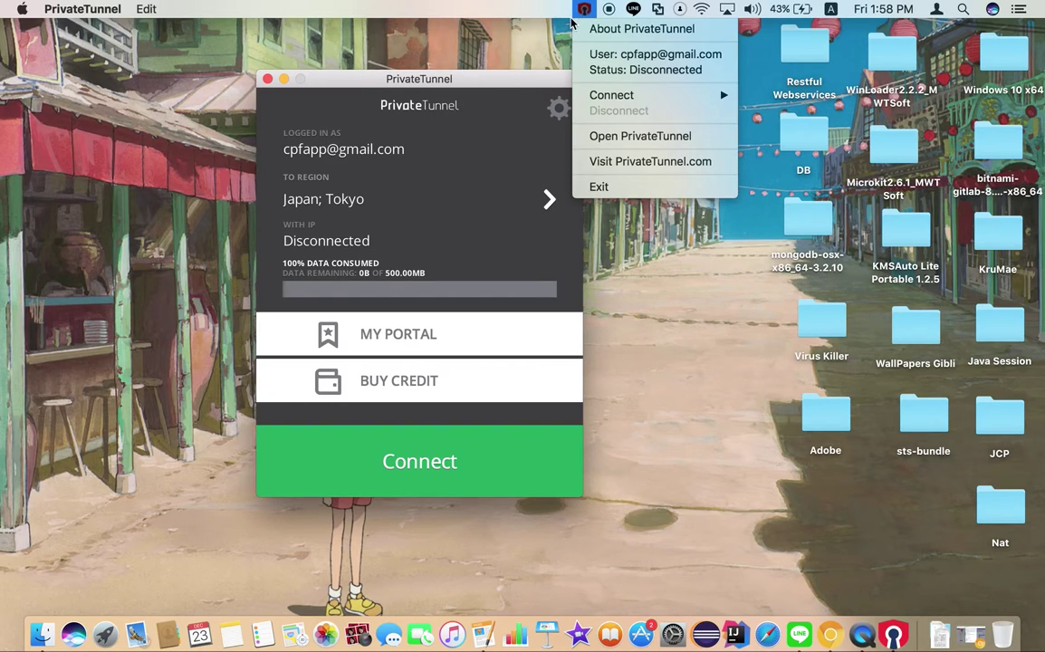
left_click(507, 120)
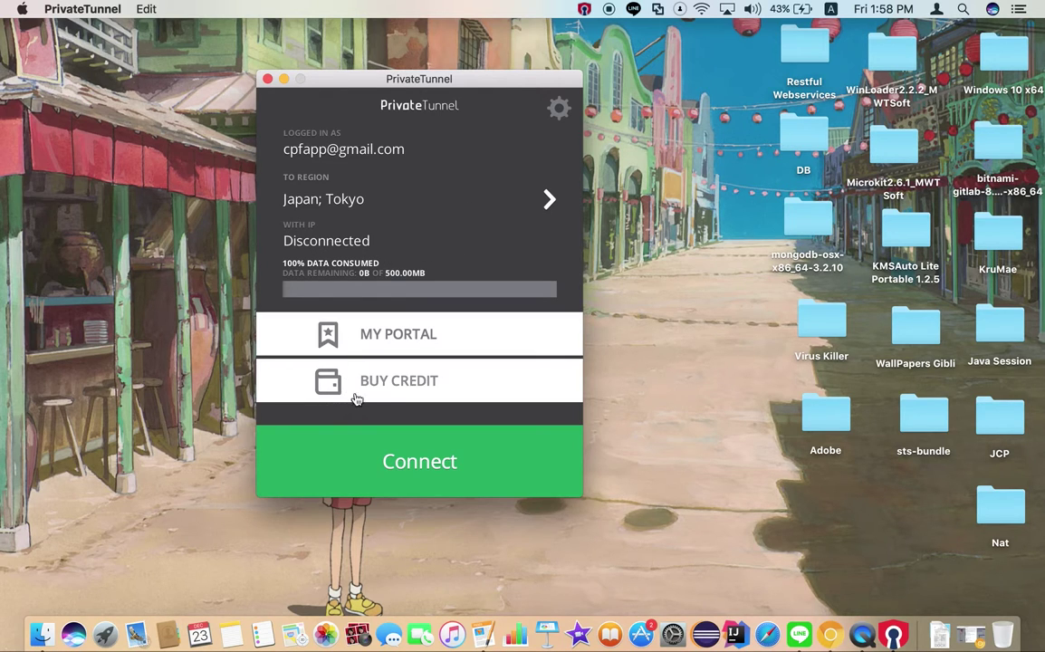
left_click(422, 331)
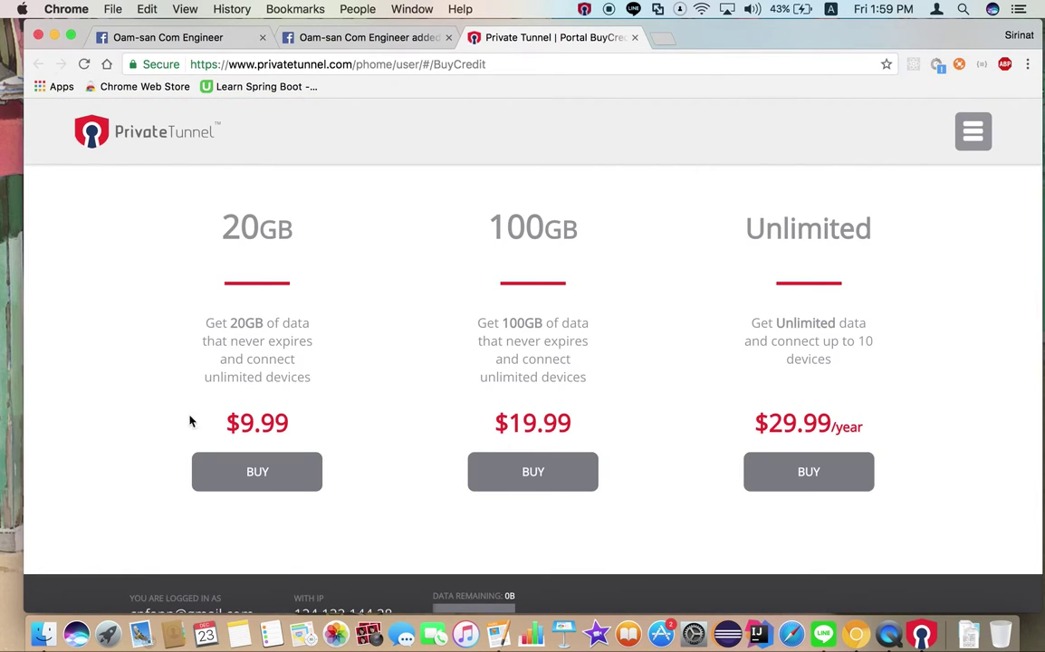
left_click(54, 34)
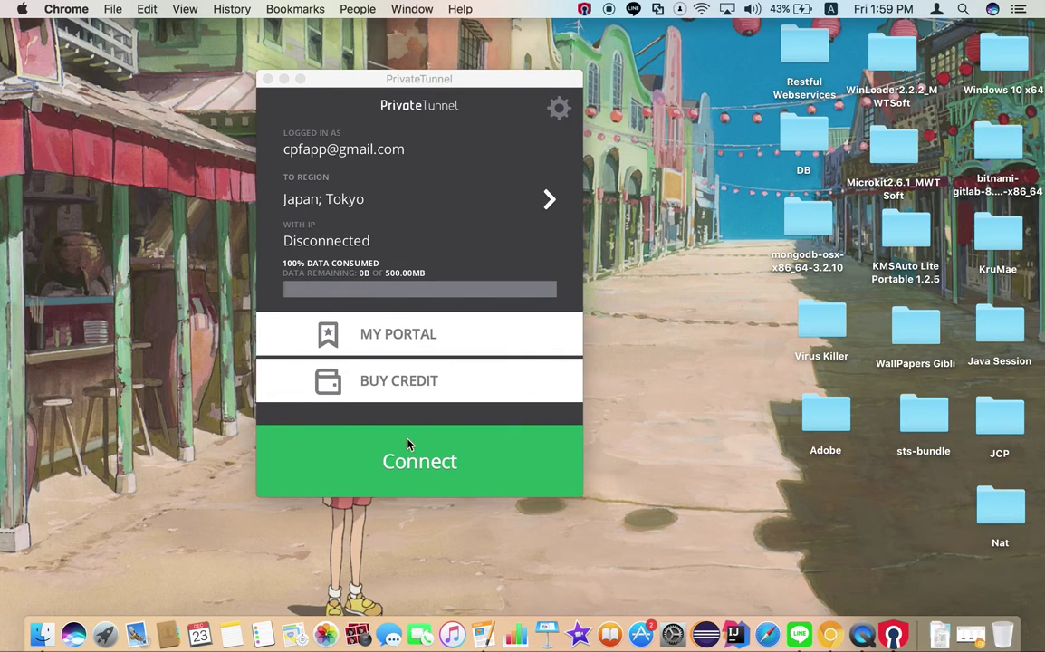
left_click(434, 466)
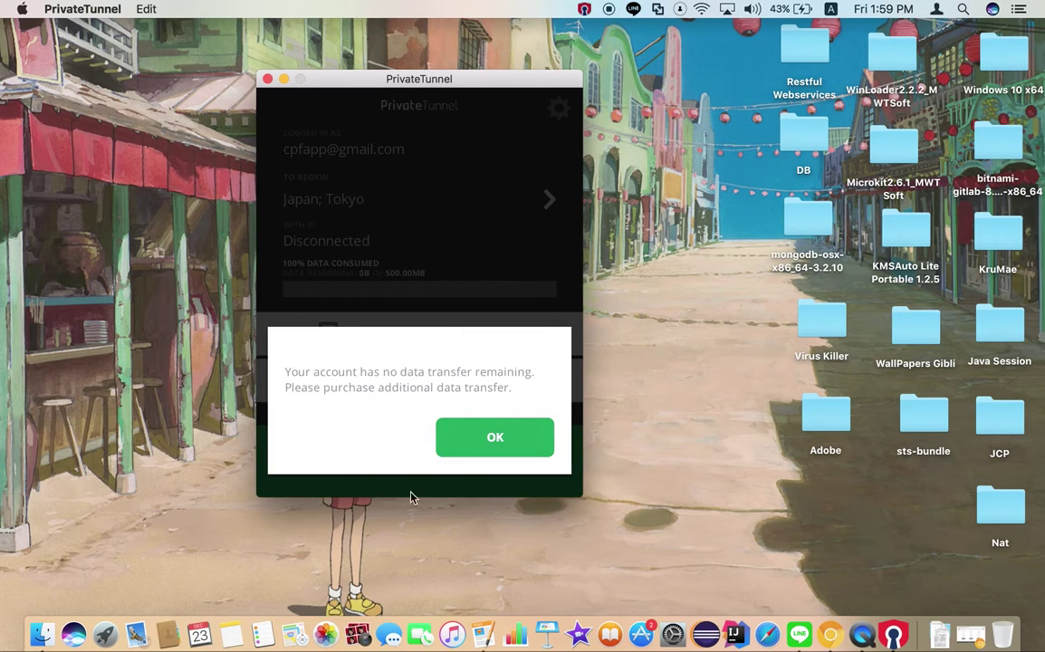
left_click(503, 451)
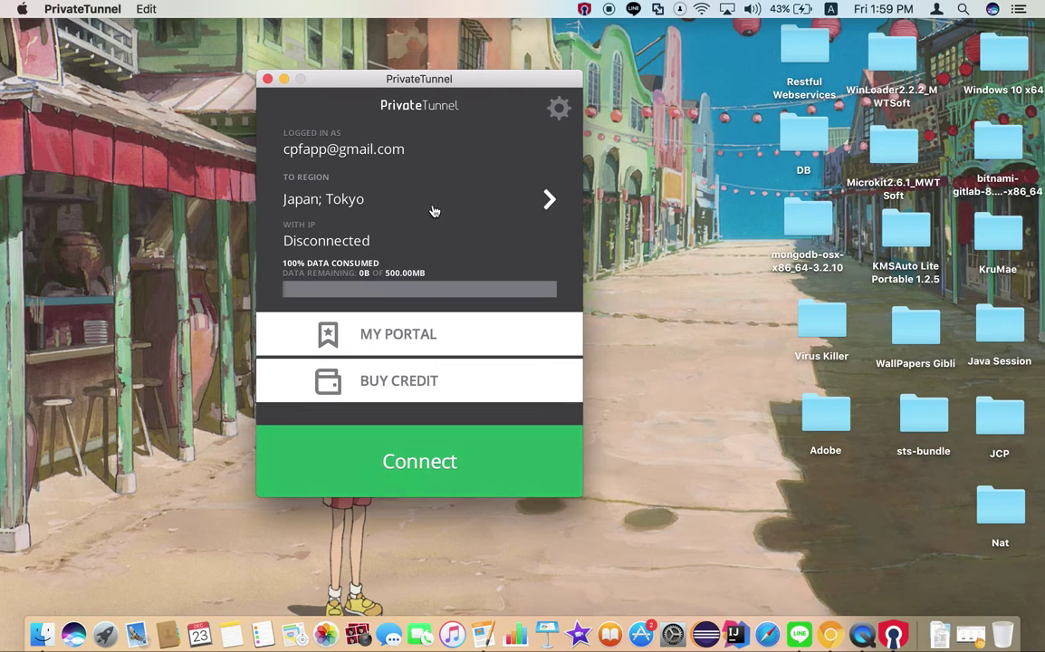